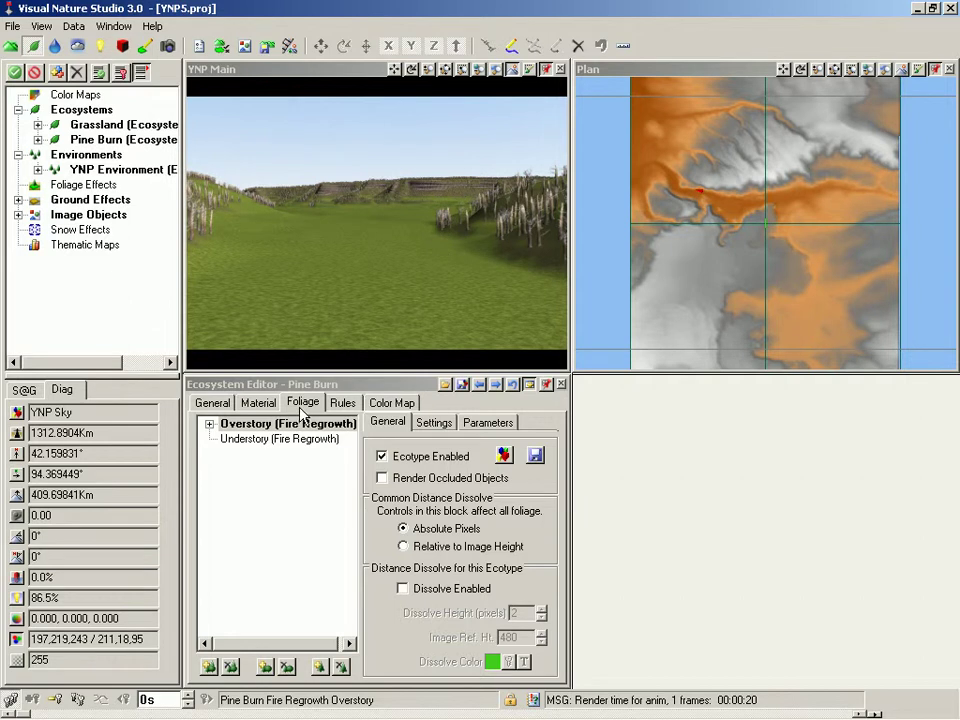
- Enable the Pine Burn ecosystem's understory ecotype and set its absolute size and absolute density to Foliage Group
click(272, 442)
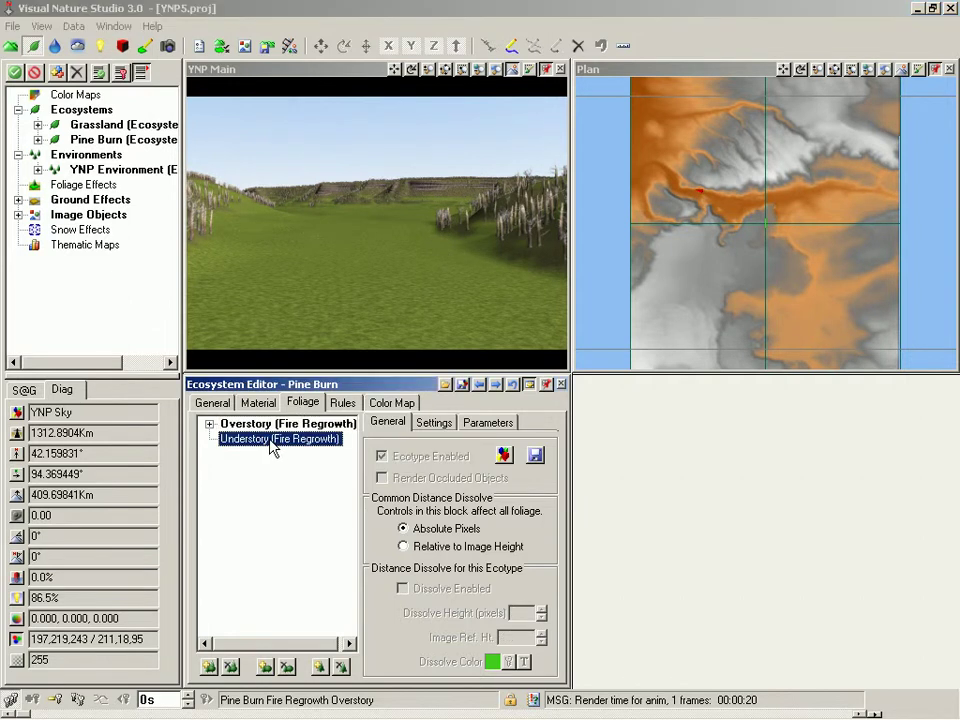
click(212, 668)
click(430, 424)
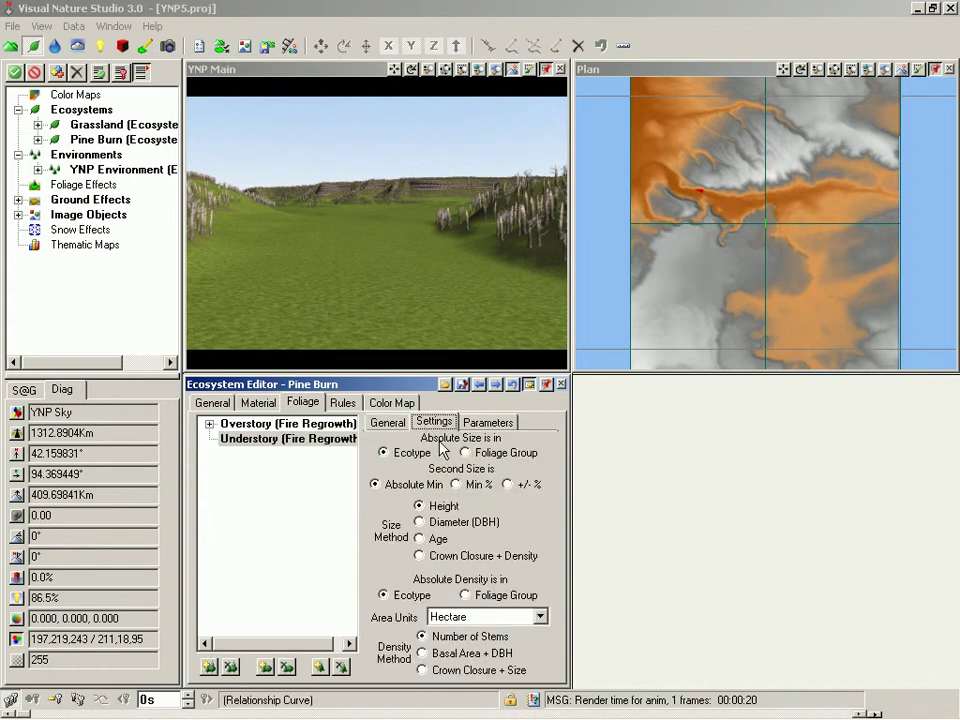
click(466, 454)
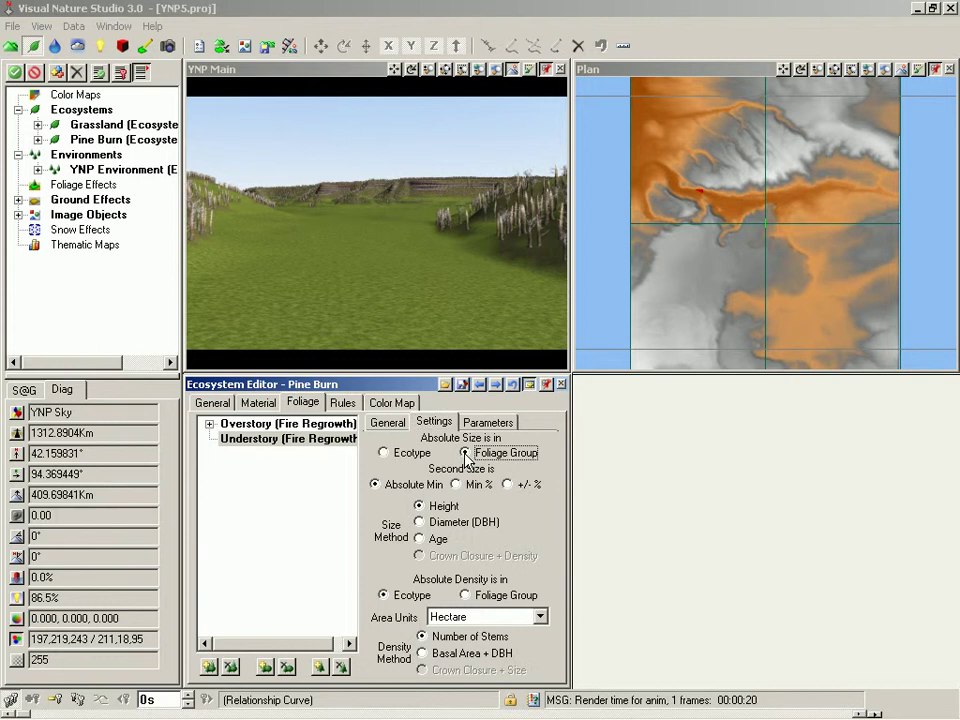
click(465, 596)
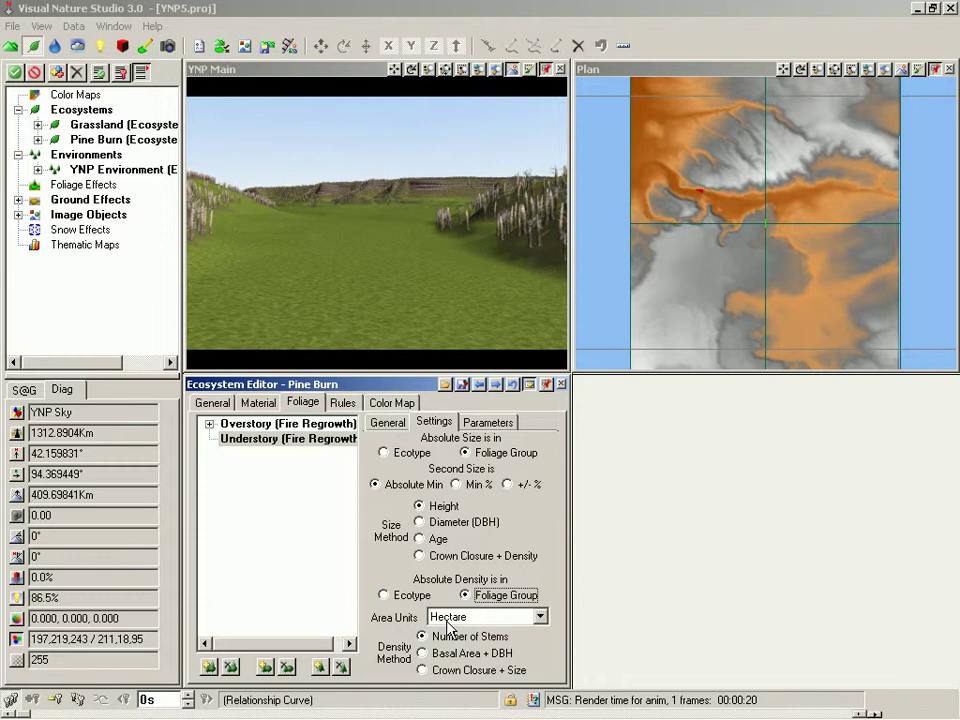
- Add a foliage group named Lodgepole Pine to the Pine Burn understory
click(264, 668)
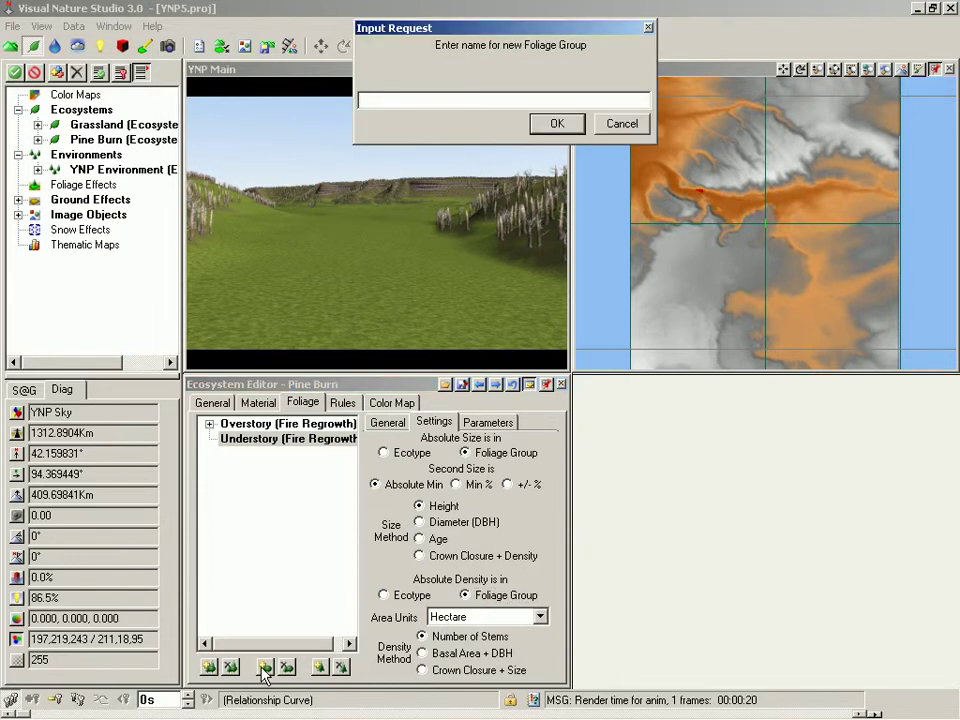
text(Lodgepole Pine)
key(Return)
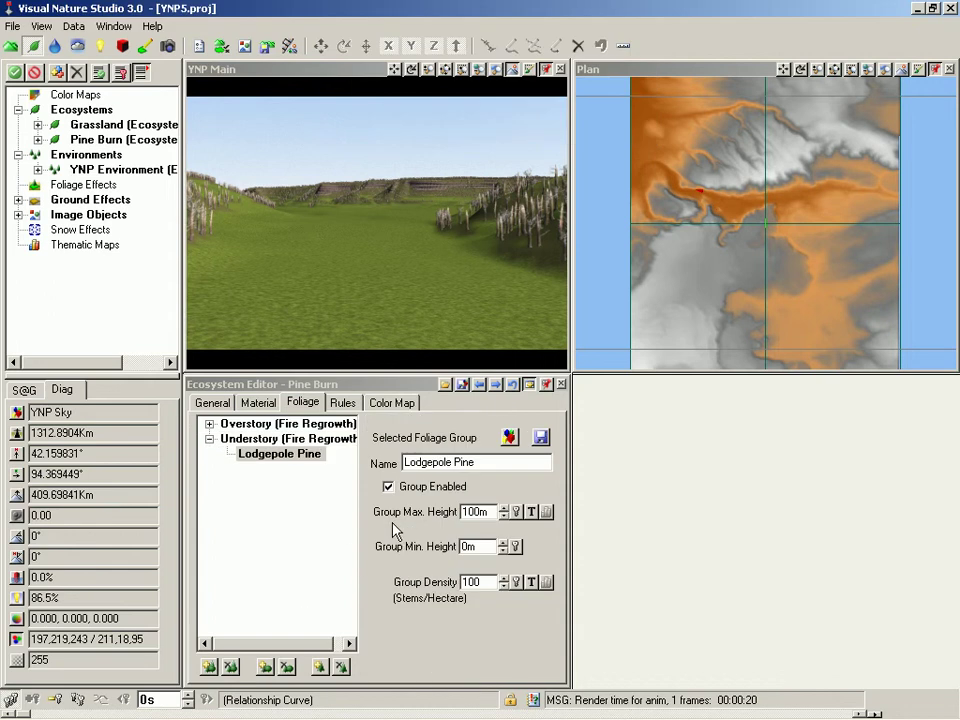
- Set the Lodgepole Pine group's maximum height to 8 m, minimum height to 5 m and density to 200 stems per hectare
double_click(472, 512)
text(8)
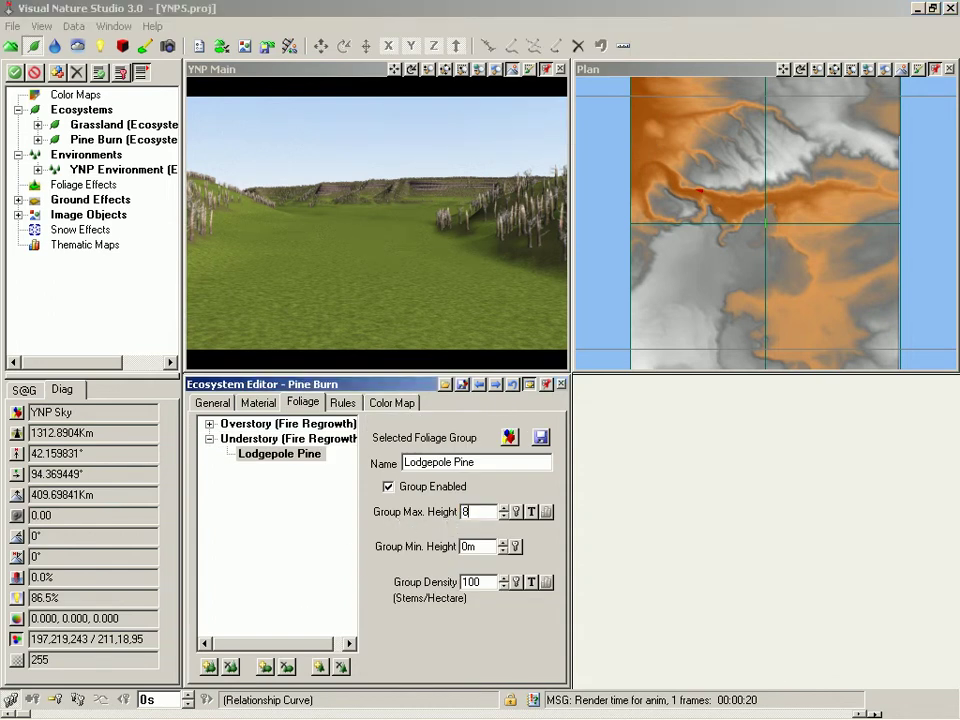
key(Tab)
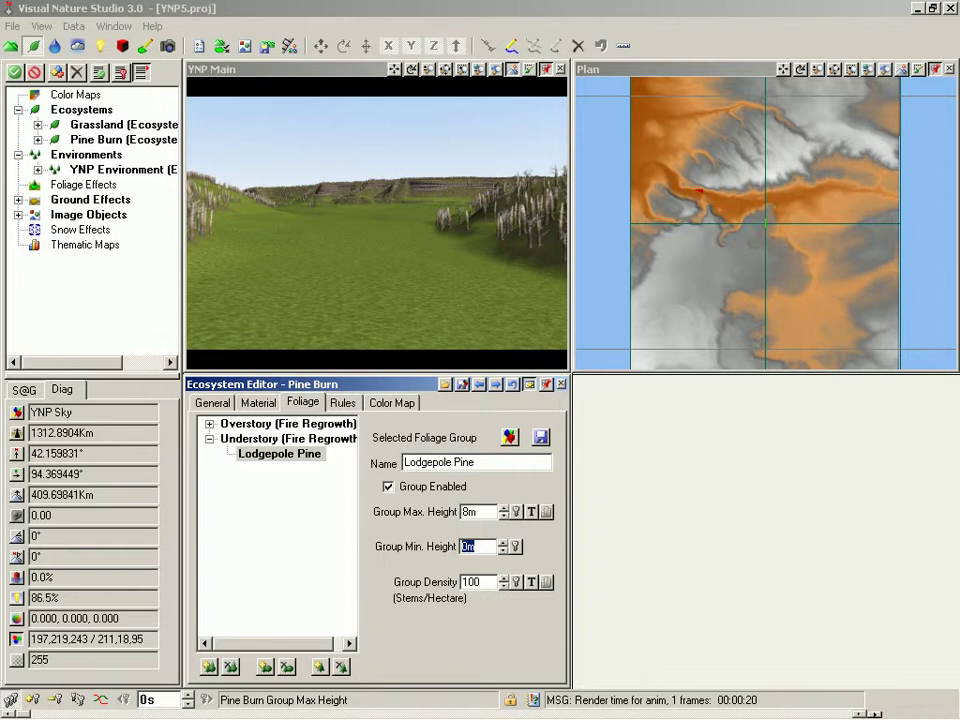
text(5)
key(Tab)
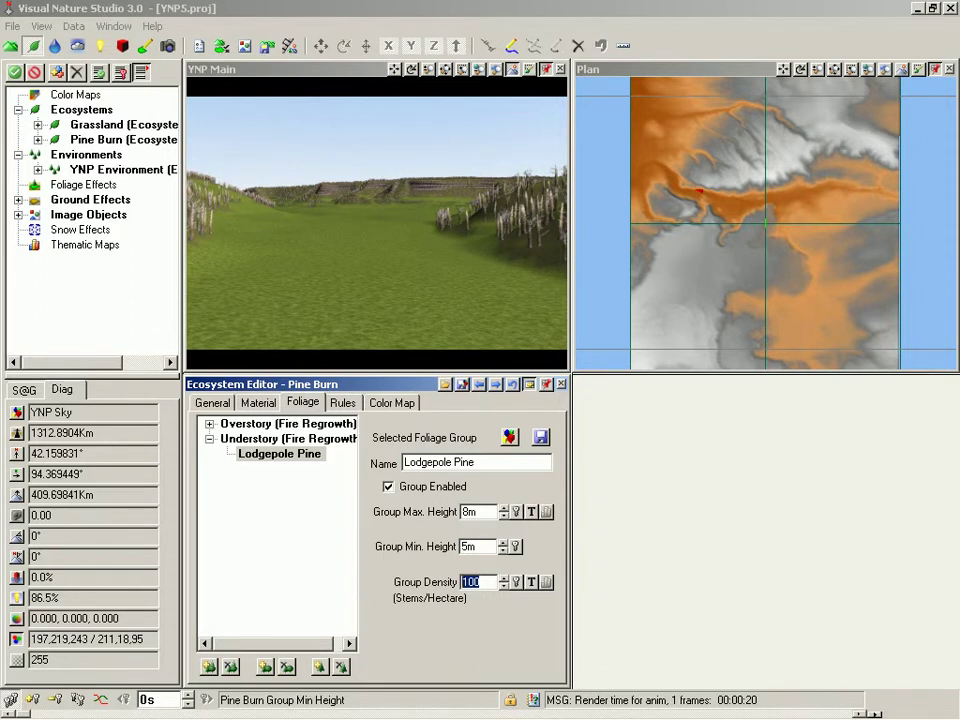
text(200)
key(Return)
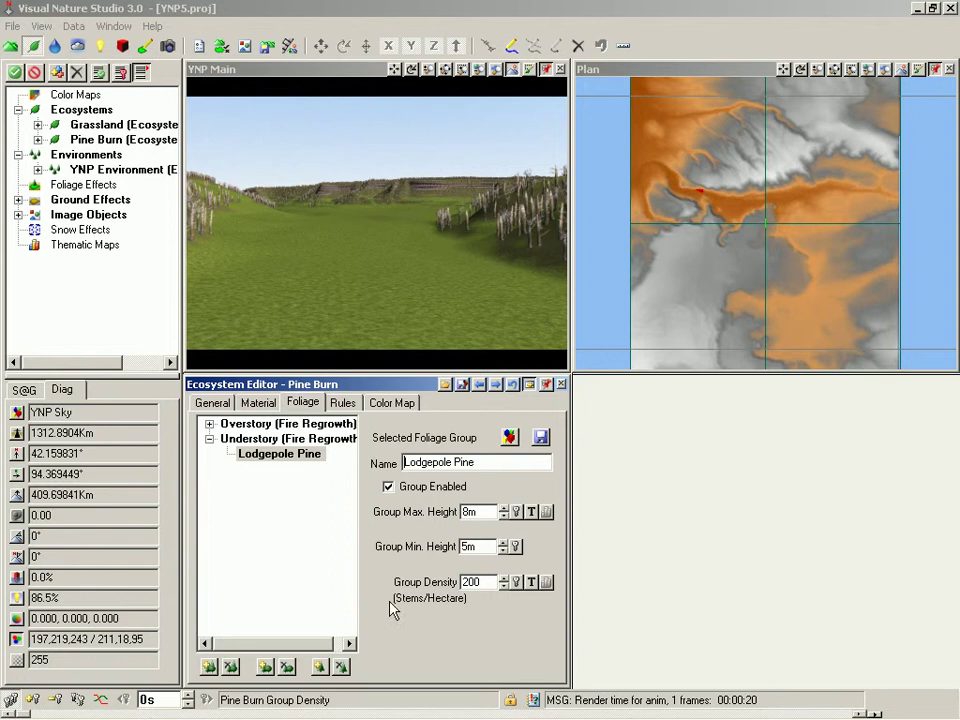
- Add the Conifer foliage images Lodgepole11.iff24, Lodgepole12.iff24 and Lodgepole13.iff24 to the Lodgepole Pine group and save the project
click(319, 667)
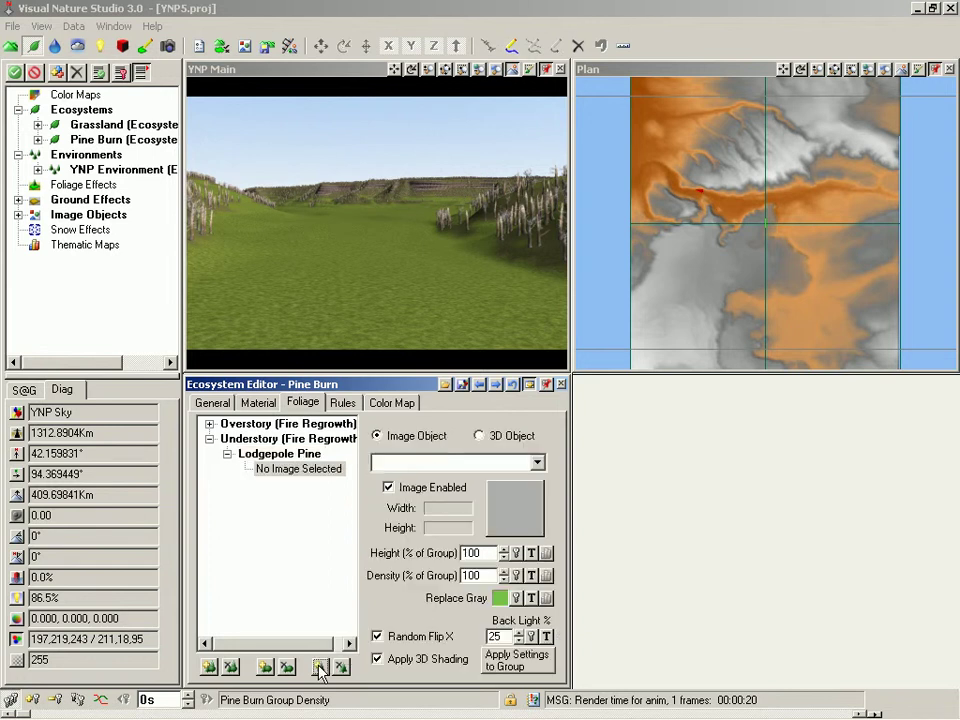
click(537, 463)
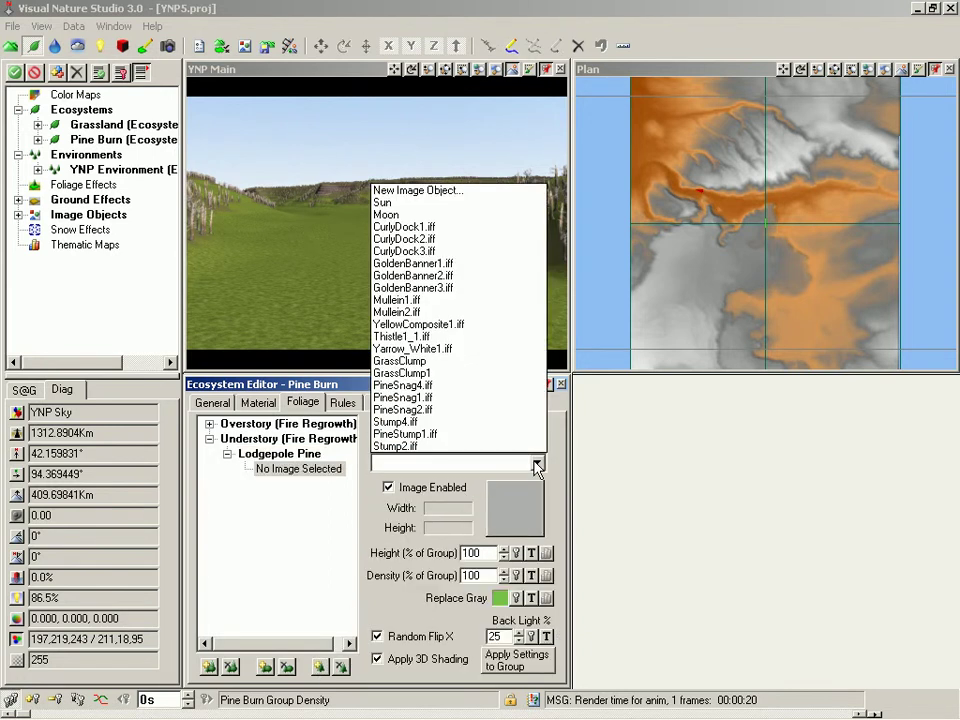
click(500, 191)
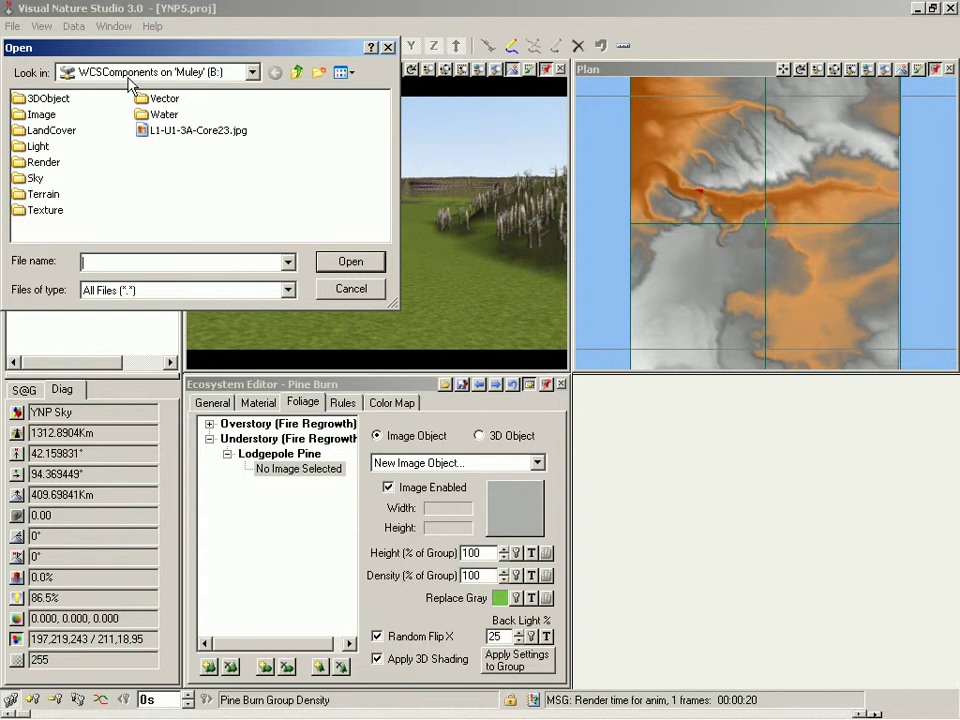
double_click(18, 114)
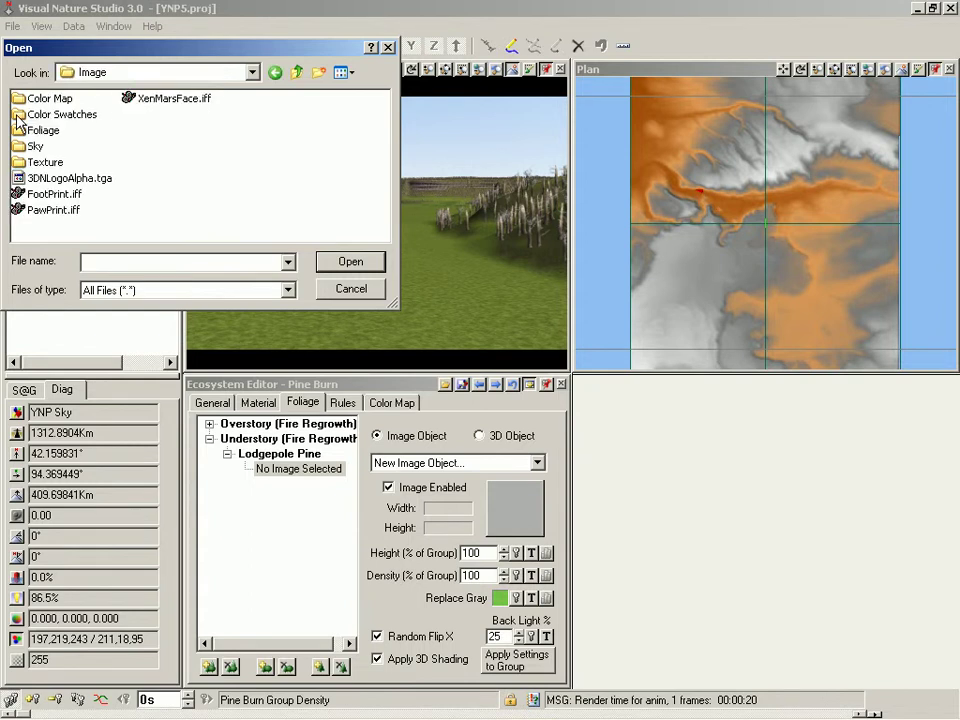
double_click(17, 131)
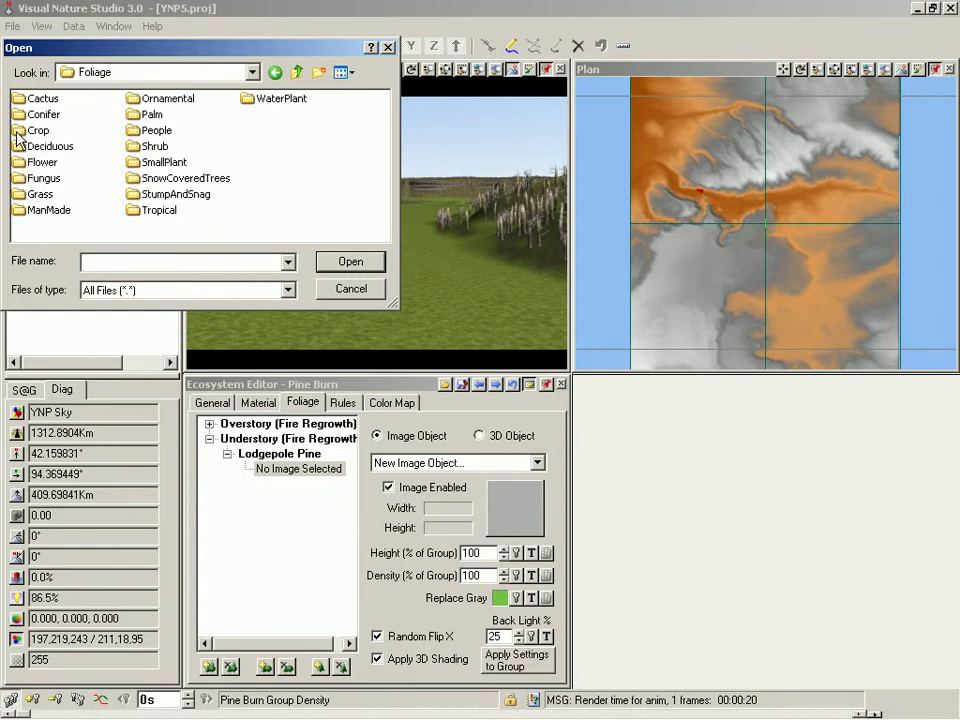
double_click(18, 114)
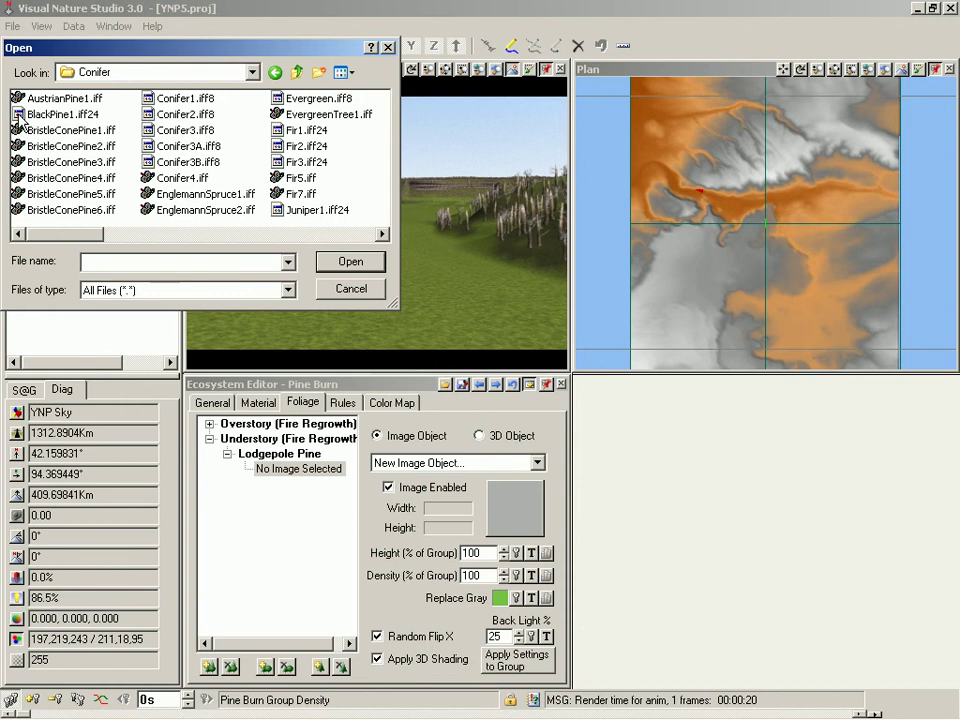
click(46, 147)
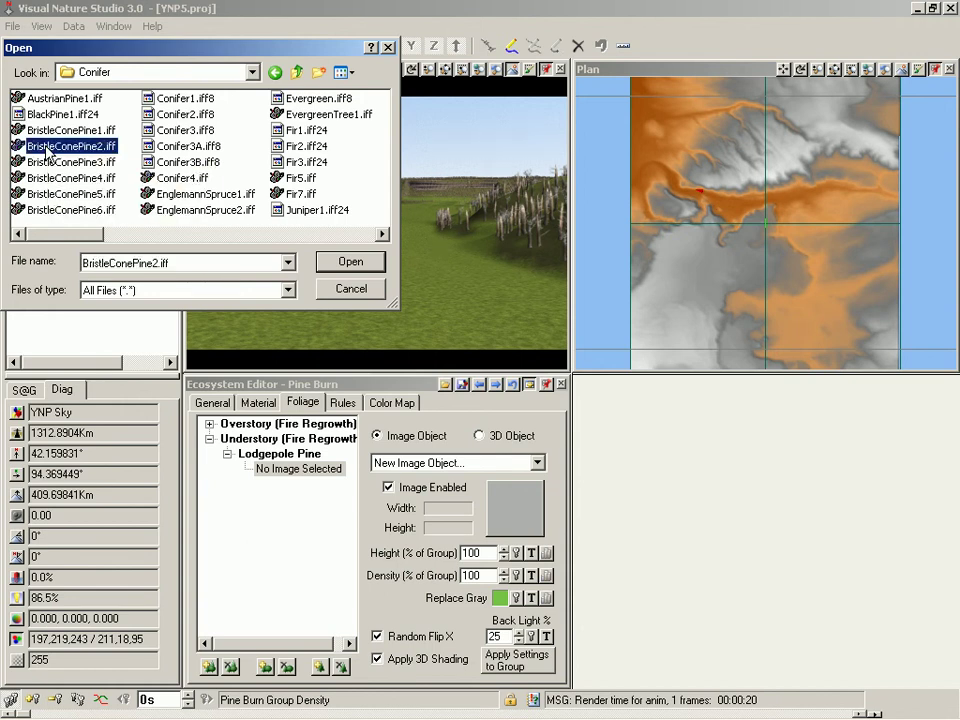
key(l)
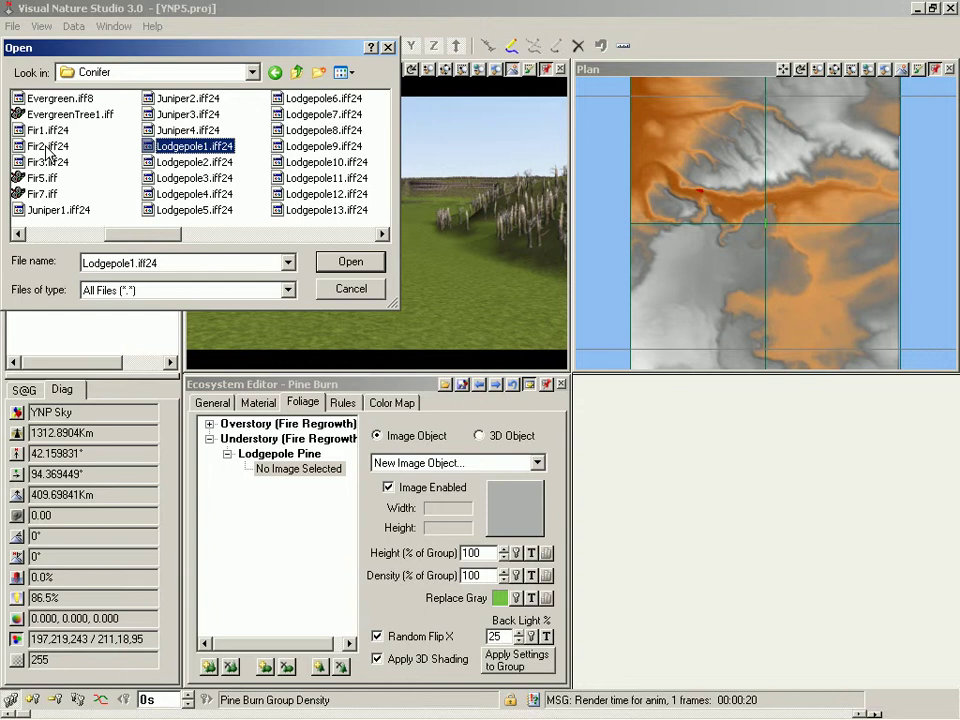
click(276, 181)
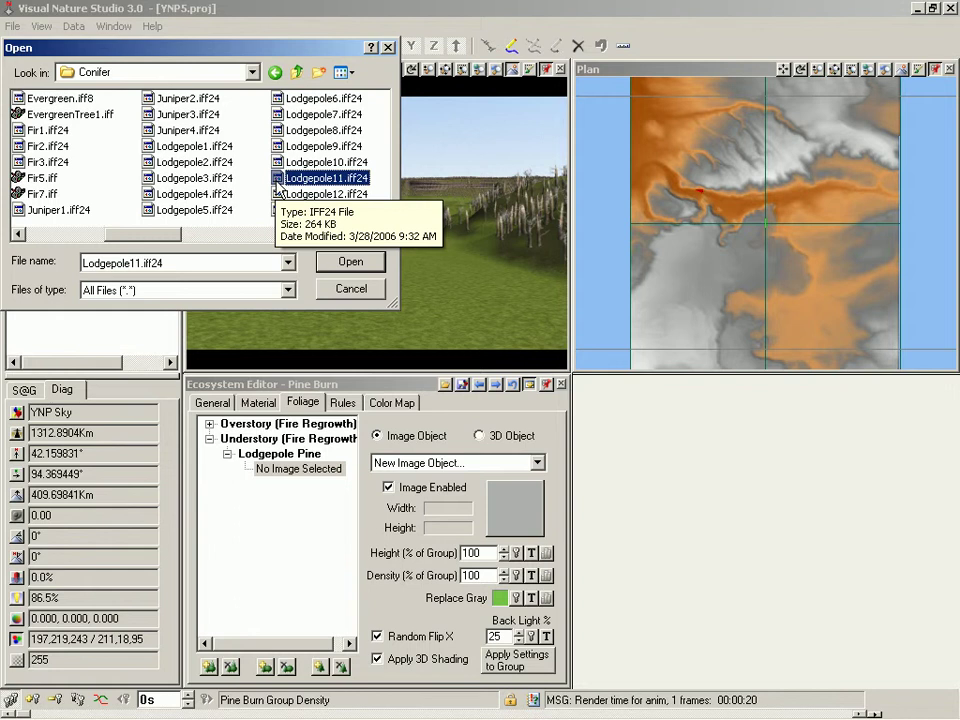
ctrl+click(280, 195)
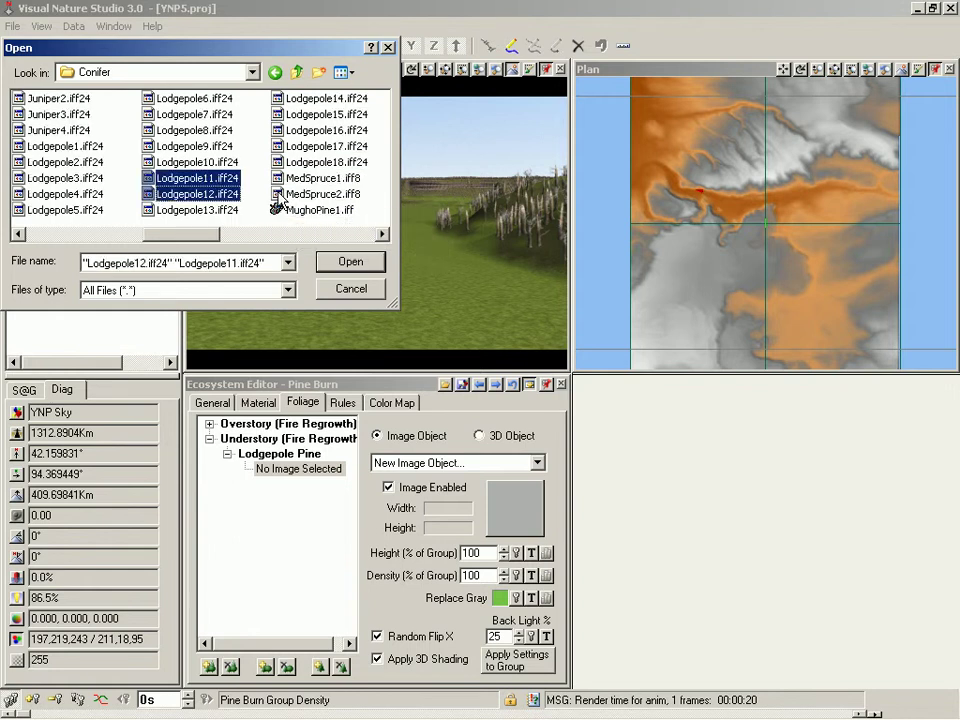
ctrl+click(225, 211)
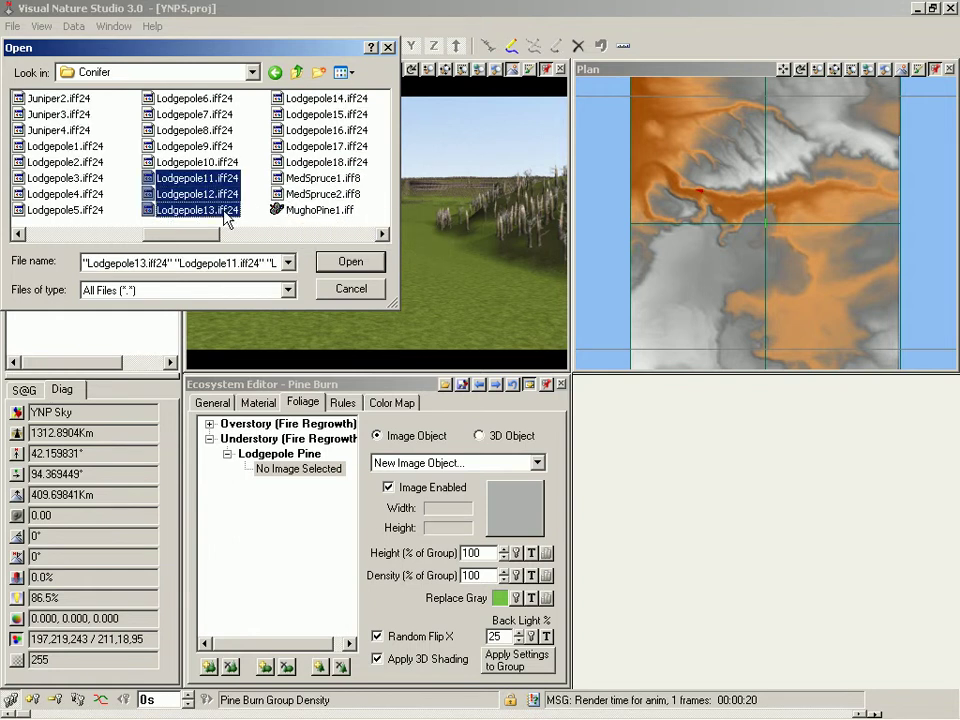
click(349, 266)
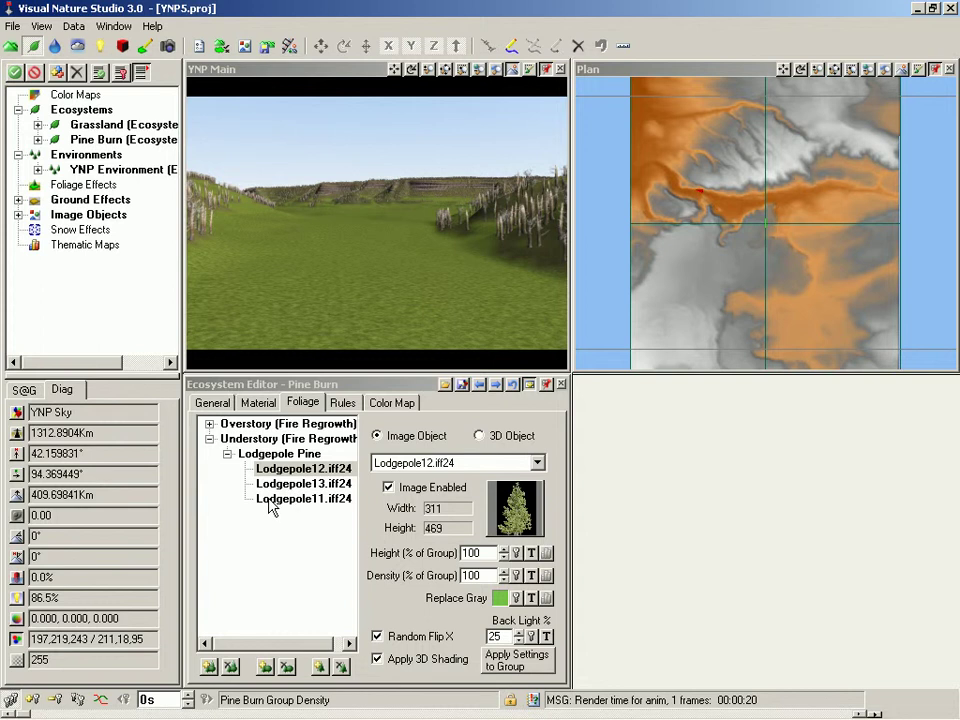
key(ctrl+s)
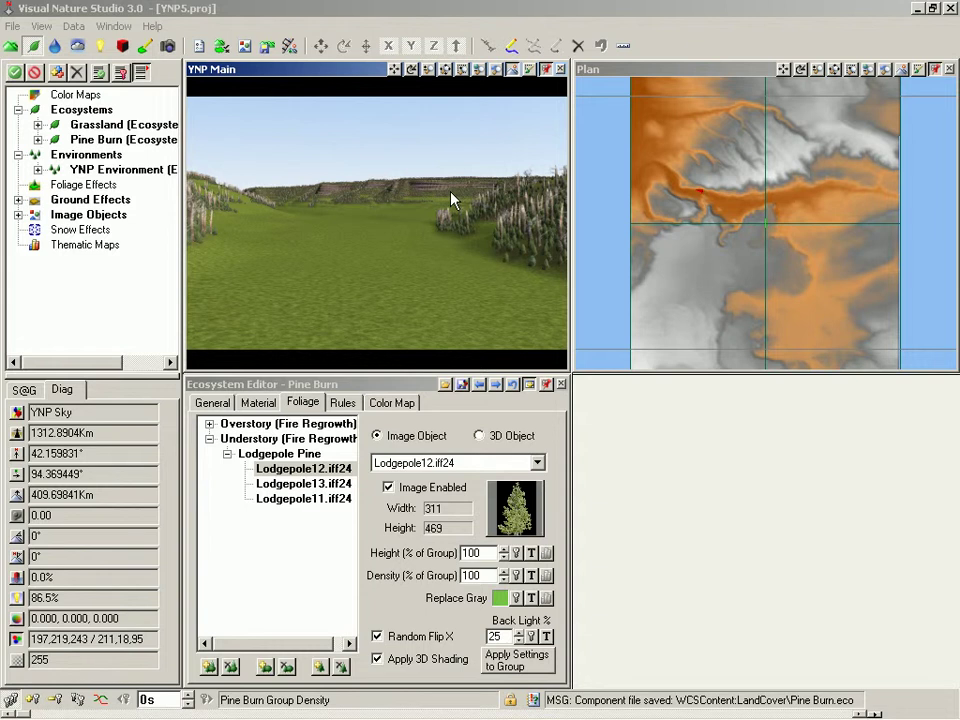
- Begin saving the Pine Burn ecosystem as a component and use VNSLastRender.png from WCSFrames as its thumbnail
click(355, 384)
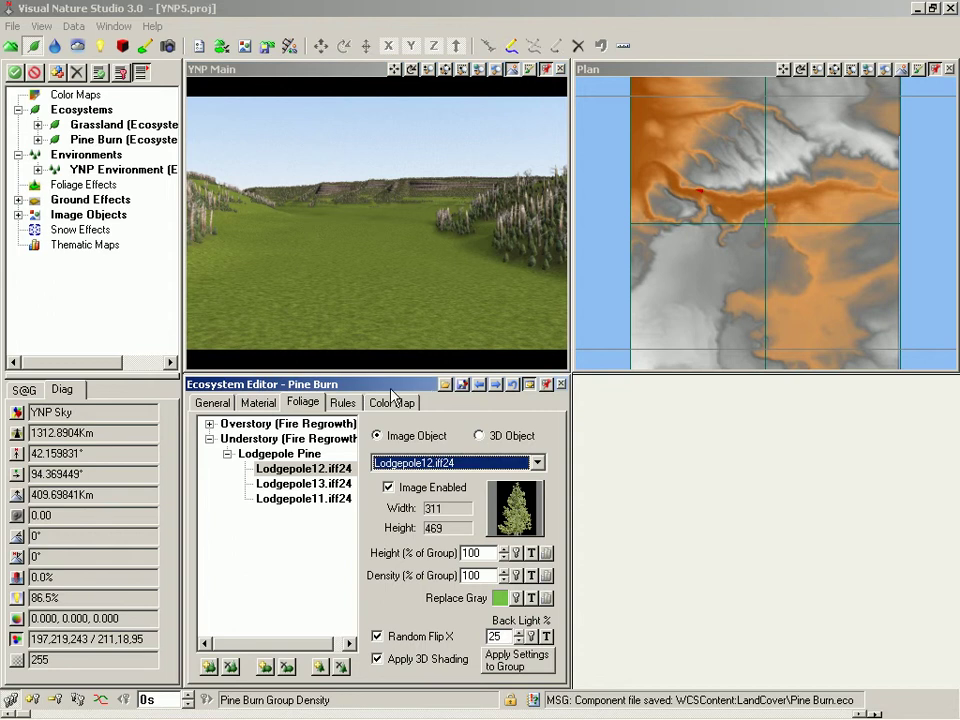
click(462, 385)
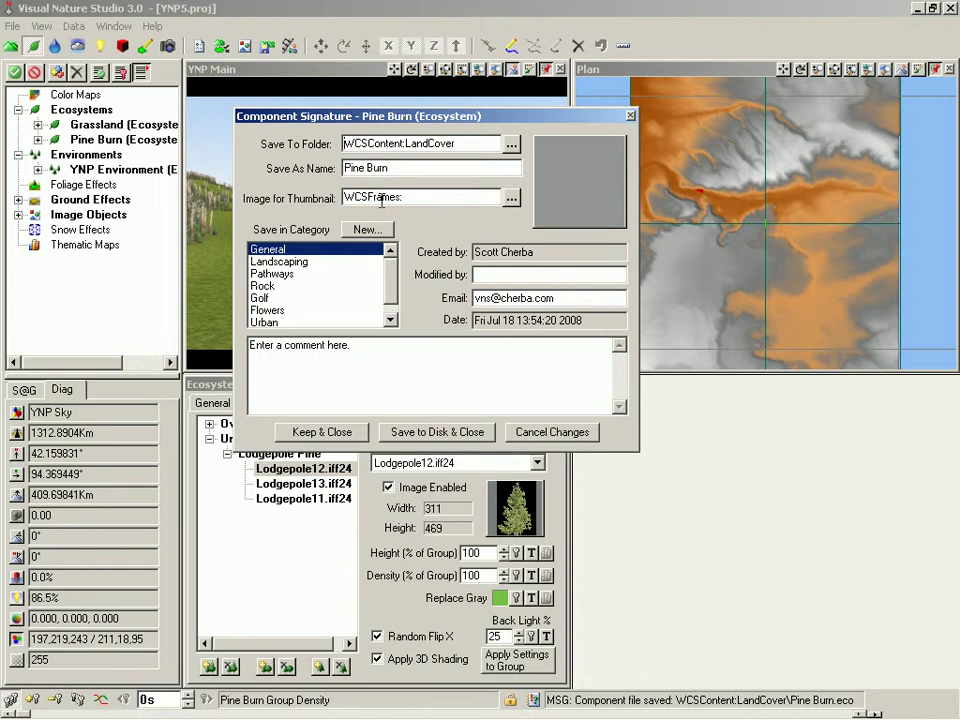
click(511, 198)
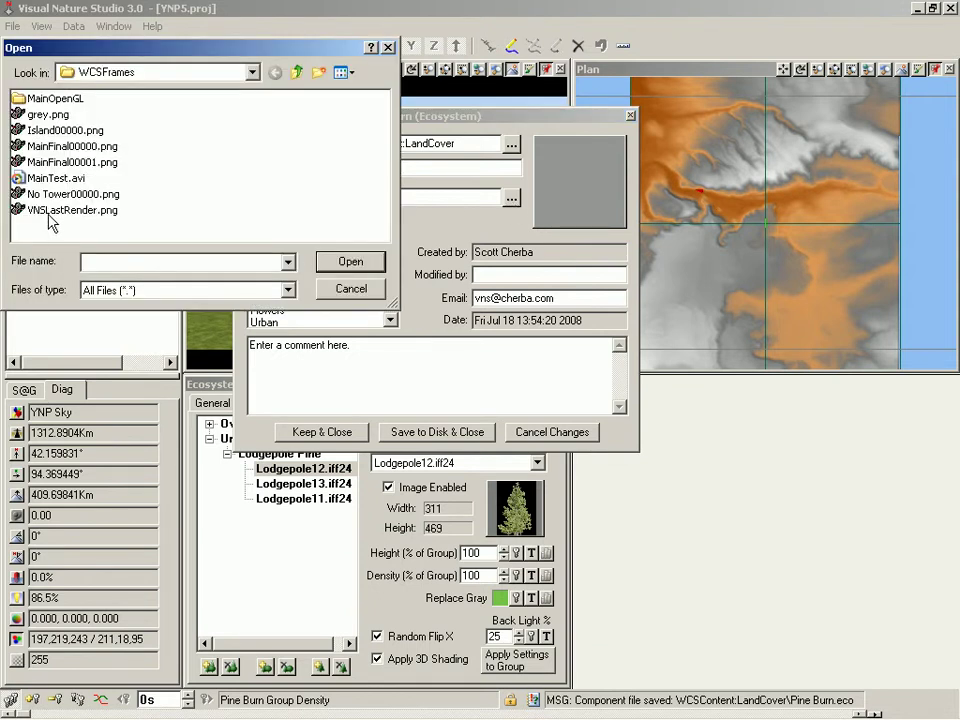
double_click(53, 212)
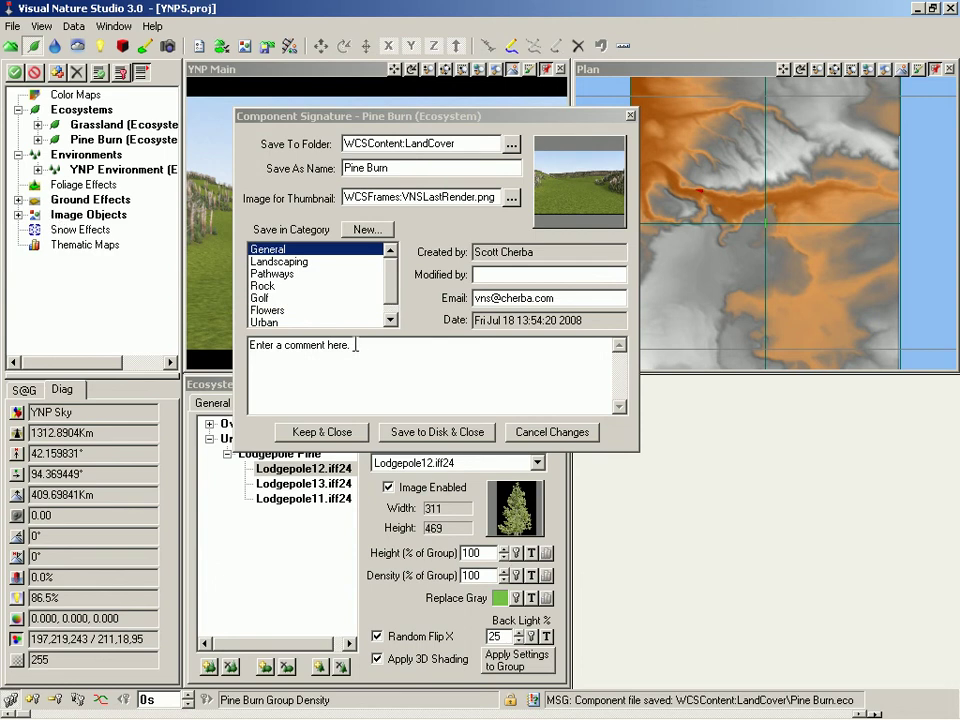
- Comment the component as Madison Canyon, Yellowstone NP regrowth 10 yrs after fire, with 20-30m snags, 1-2m stumps and 5-8m young pines, and save it to disk
click(248, 344)
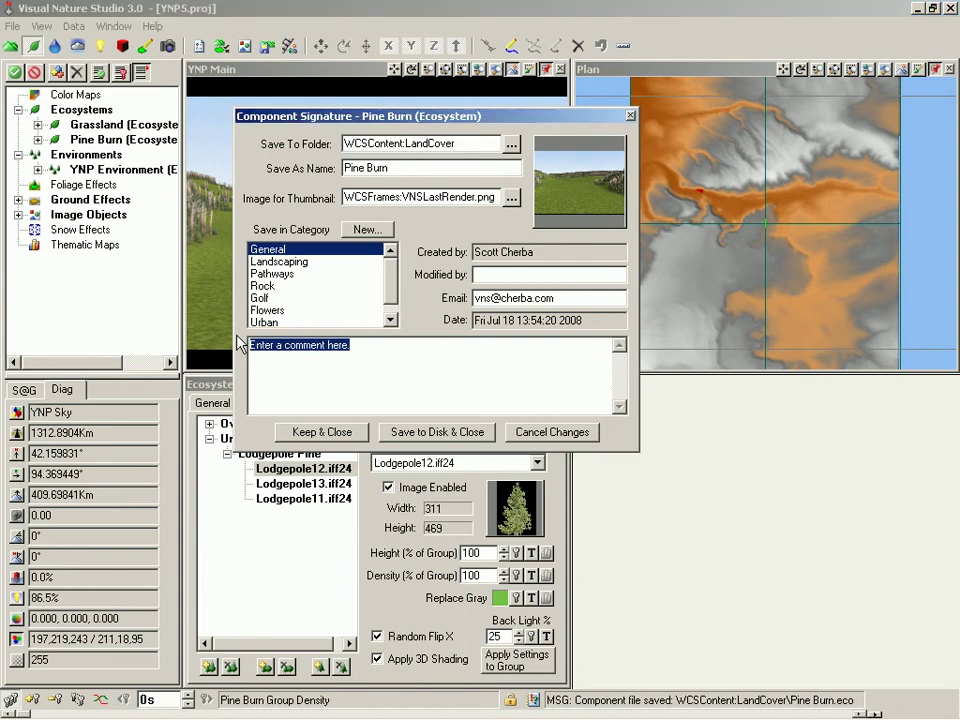
text(Madison Canyon, Yellowstone NP Regrowth forest 10 yrs after major fire. Overstory of 20-30m pine snags and 1-2m stumps. Understory of 5-8m young lodgepole pines.)
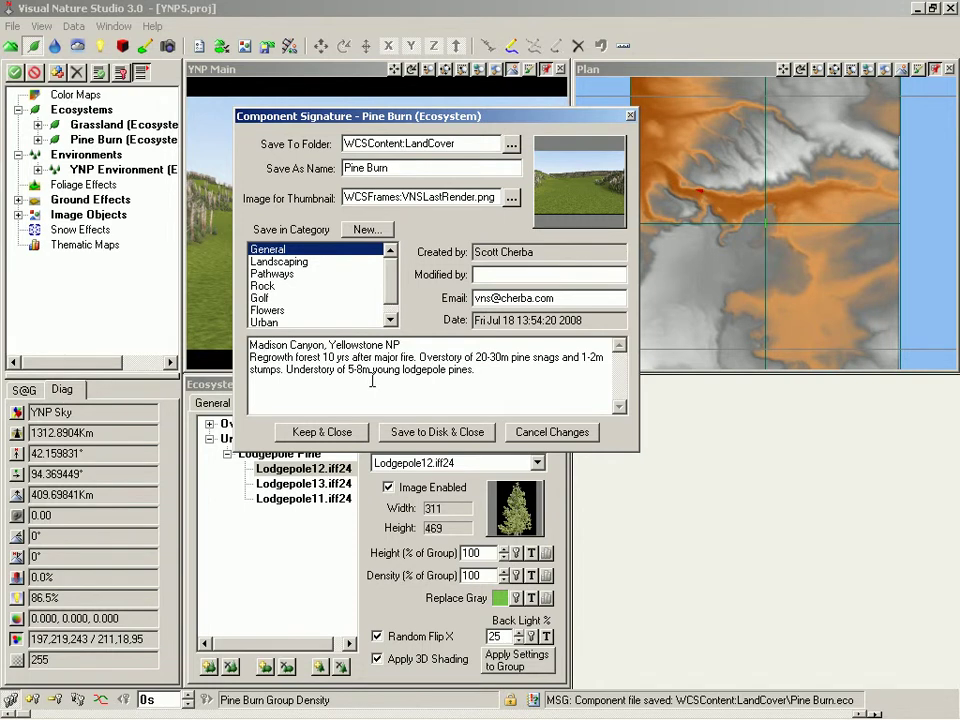
click(440, 440)
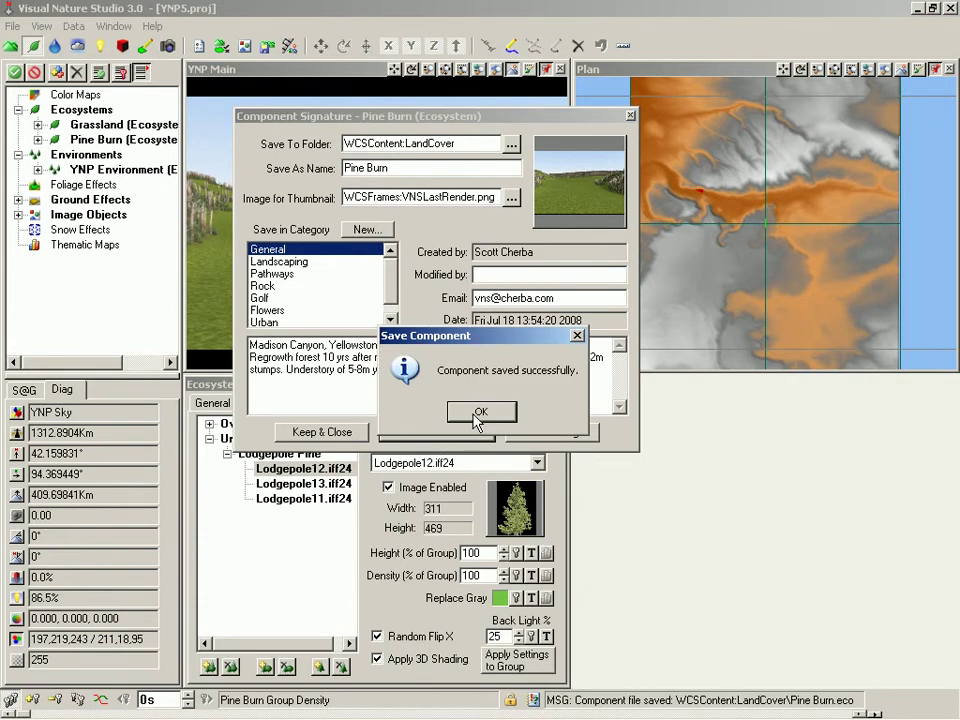
click(479, 417)
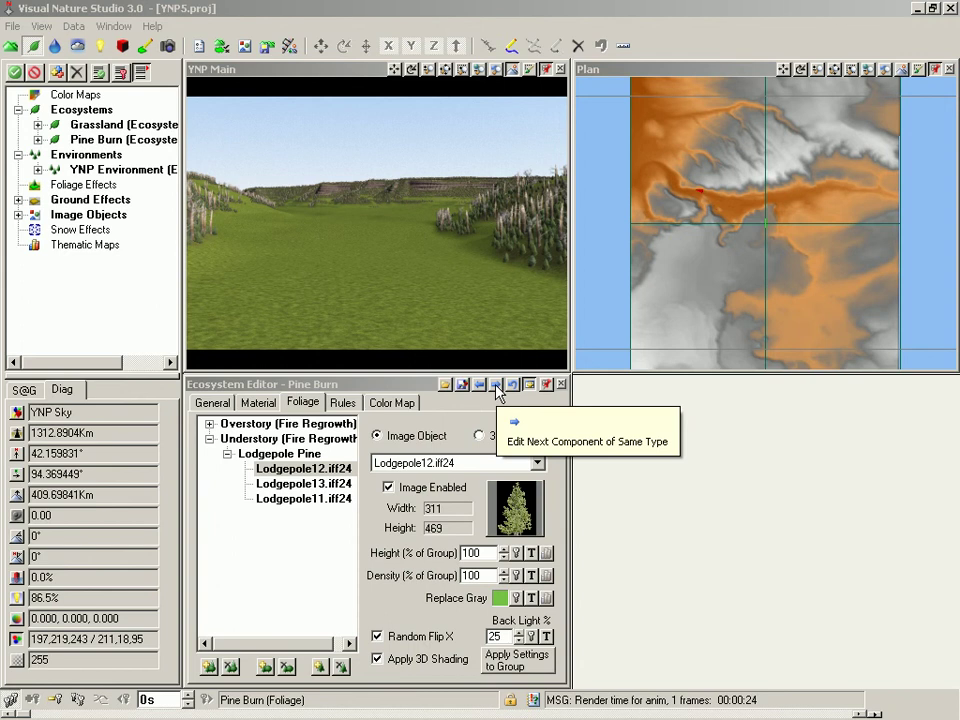
- Switch to the Grassland ecosystem, enable its understory ecotype and save the project
click(496, 388)
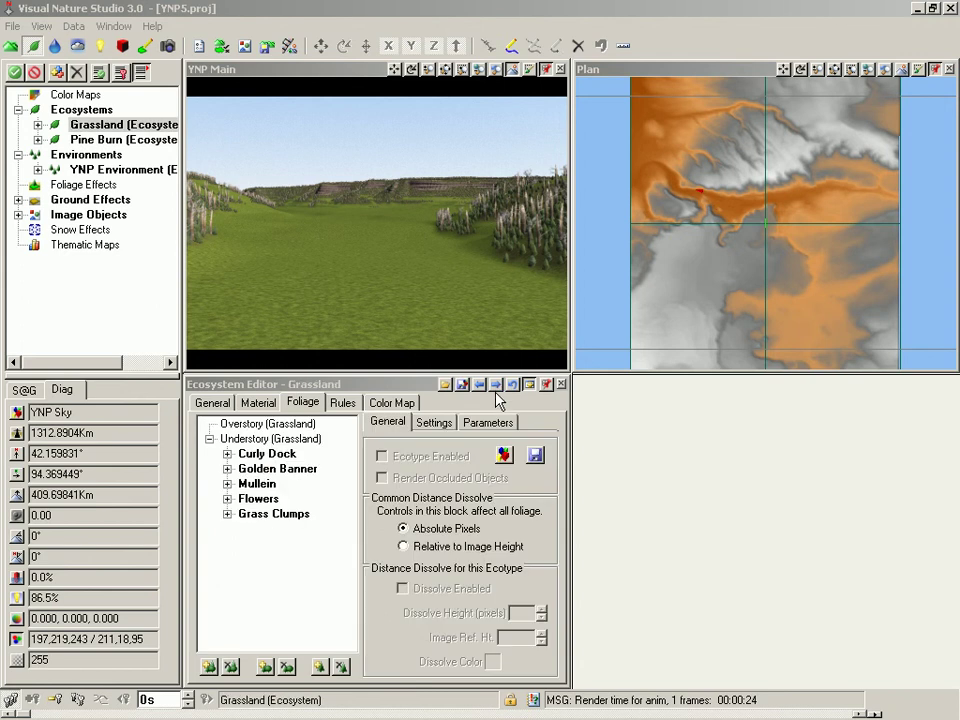
click(300, 439)
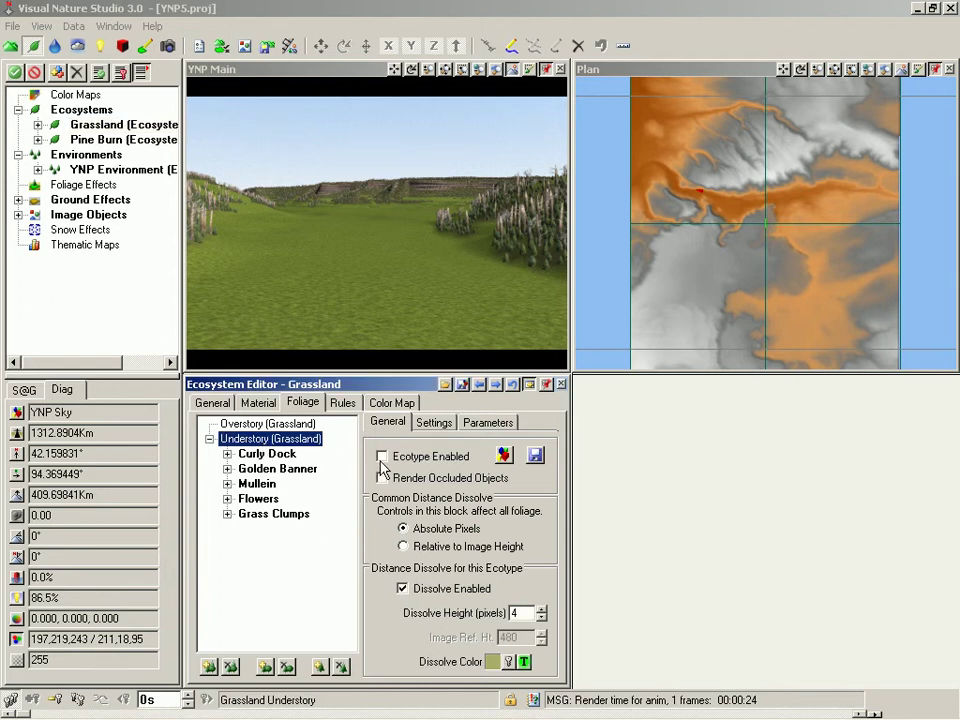
click(382, 460)
key(ctrl+s)
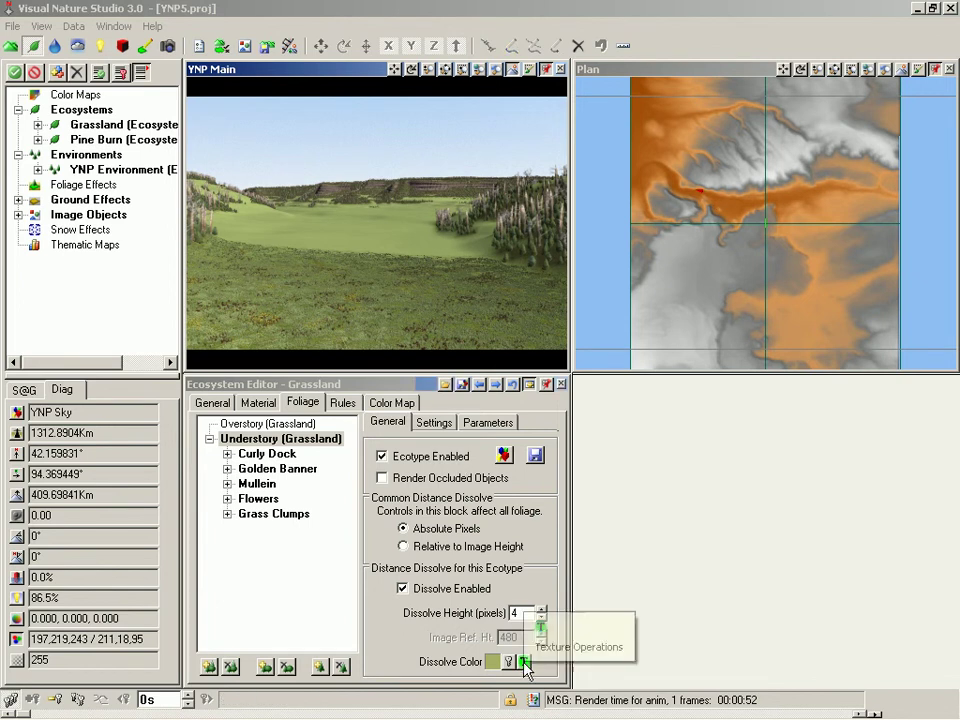
- Load the Grassland Dissolve Color component from WCSContent:Texture into the Grassland understory's dissolve color texture
click(524, 662)
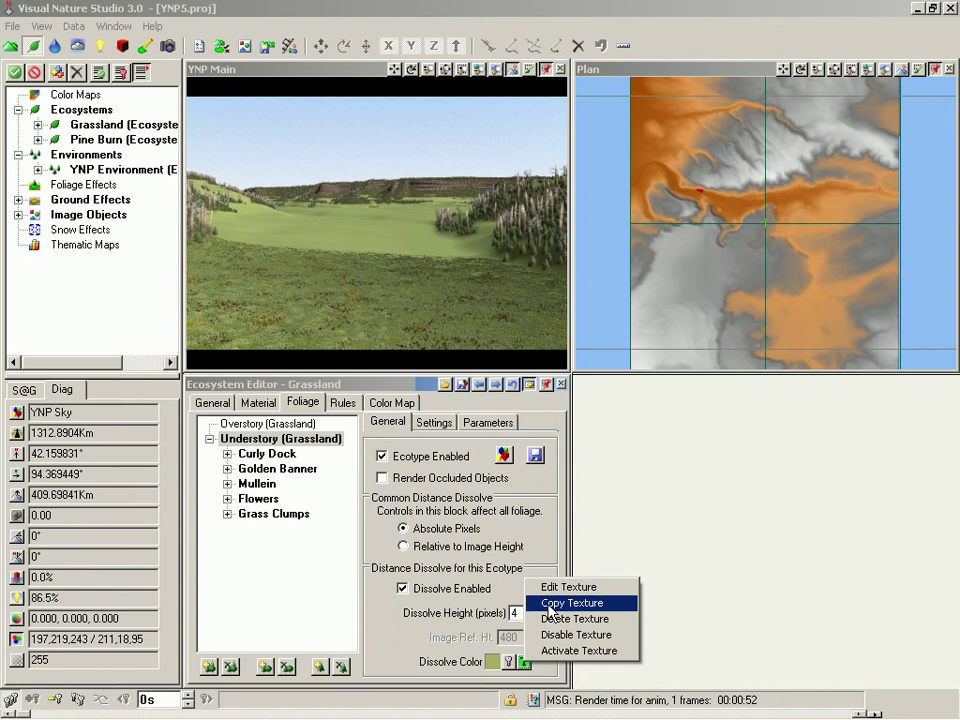
click(549, 592)
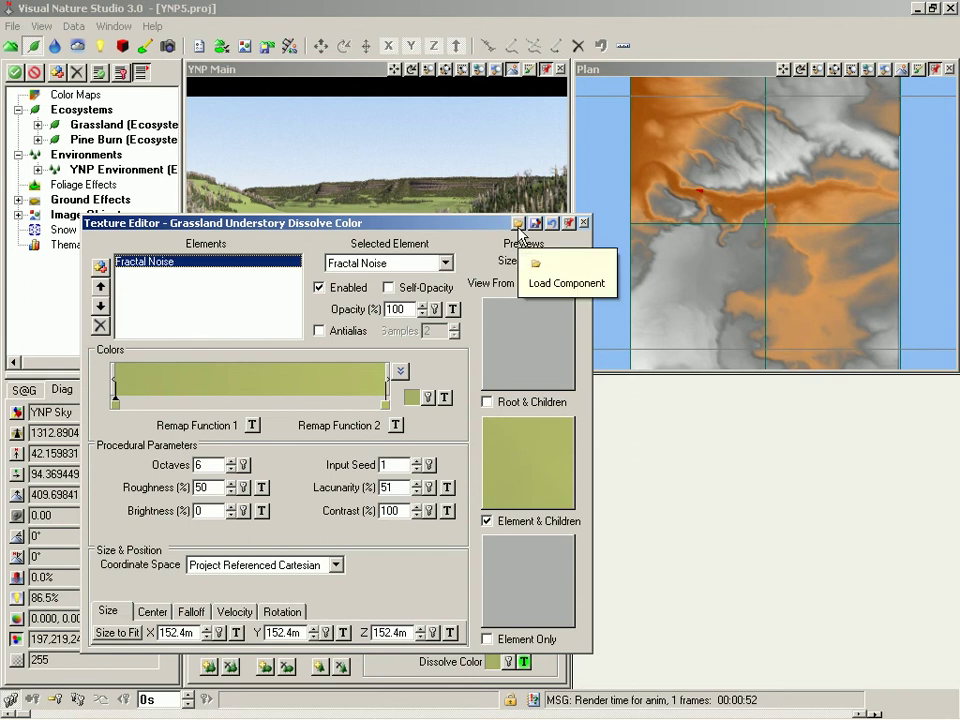
click(517, 224)
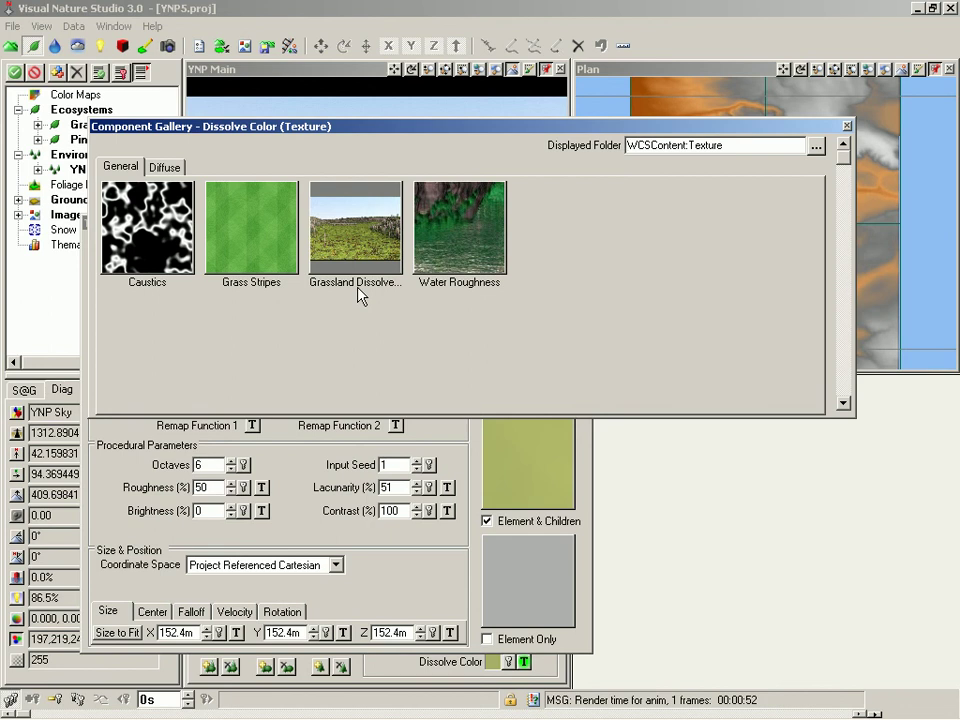
mouse_move(365, 240)
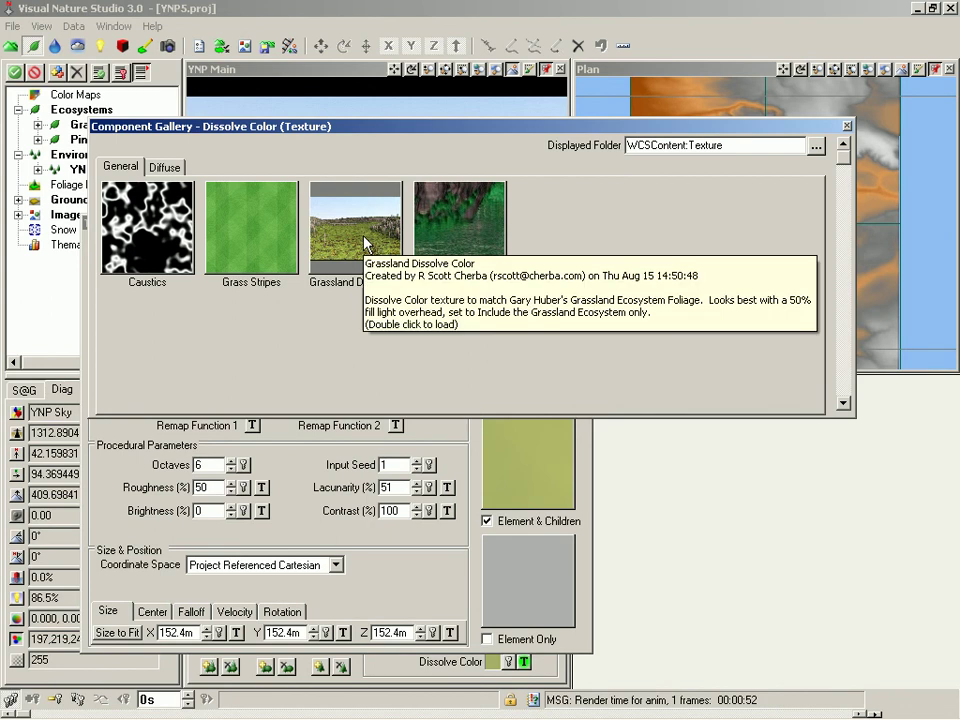
double_click(366, 243)
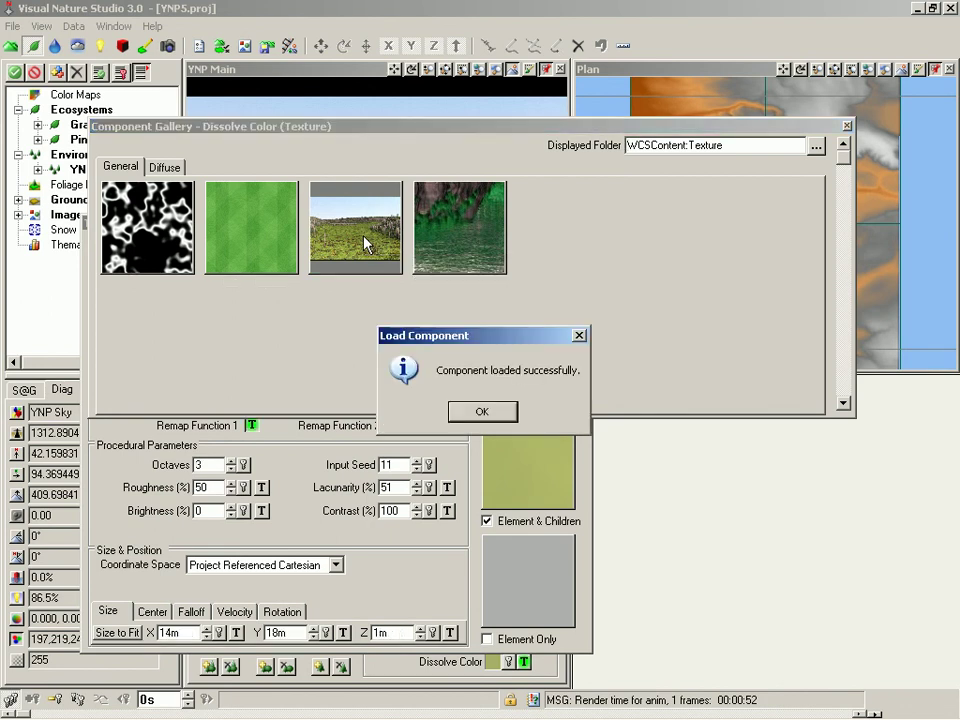
click(484, 413)
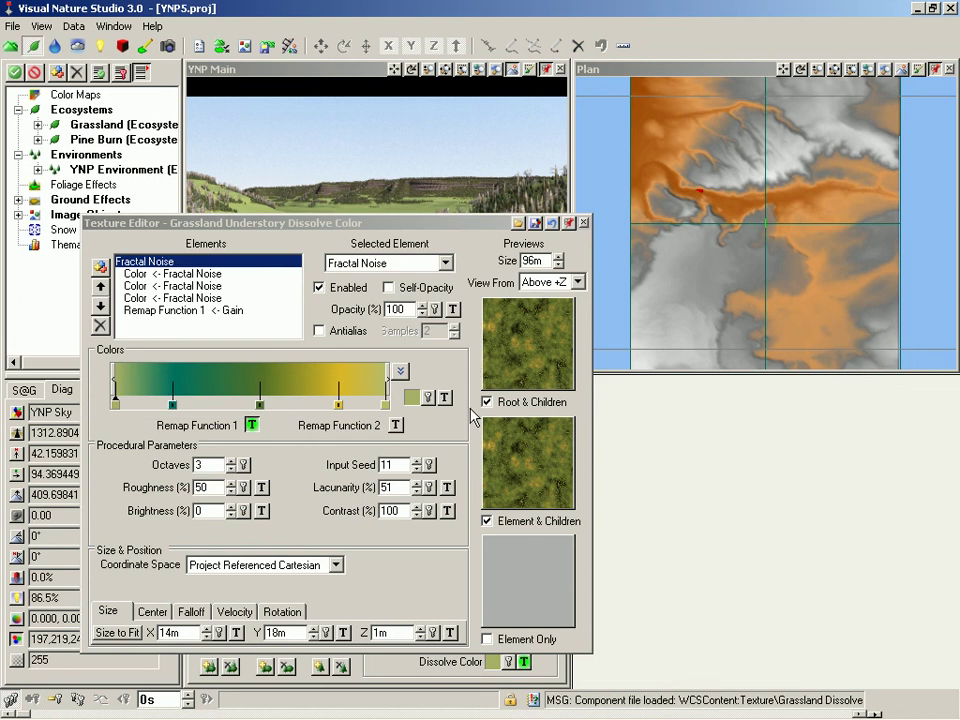
click(584, 224)
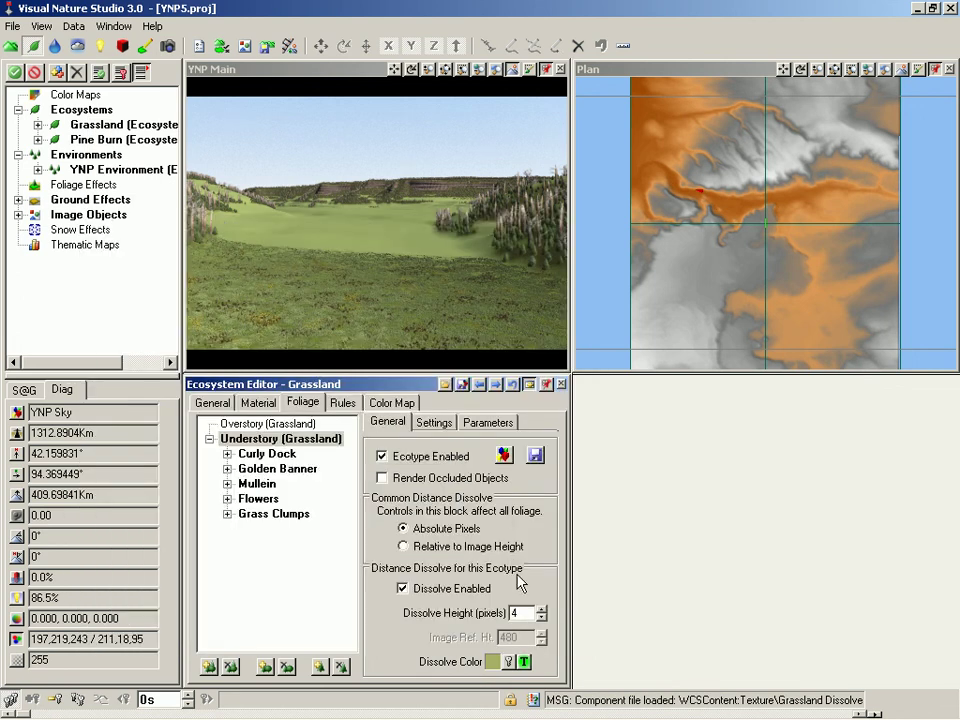
- Set the Grassland understory's dissolve height to 2 pixels, save the project and render the YNP Main view
double_click(517, 613)
text(2)
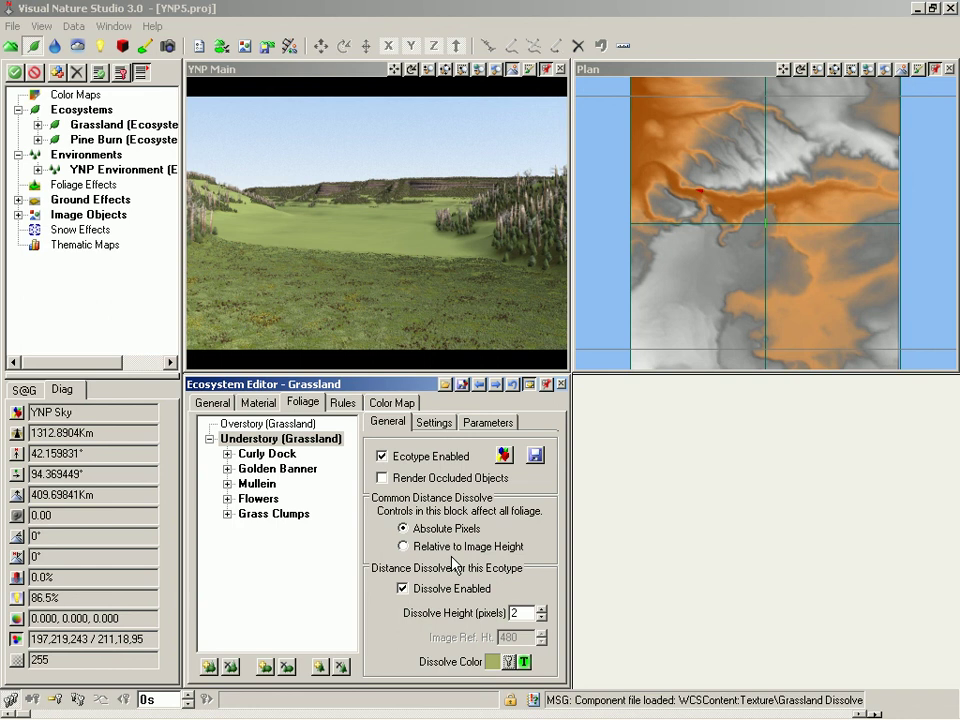
key(ctrl+s)
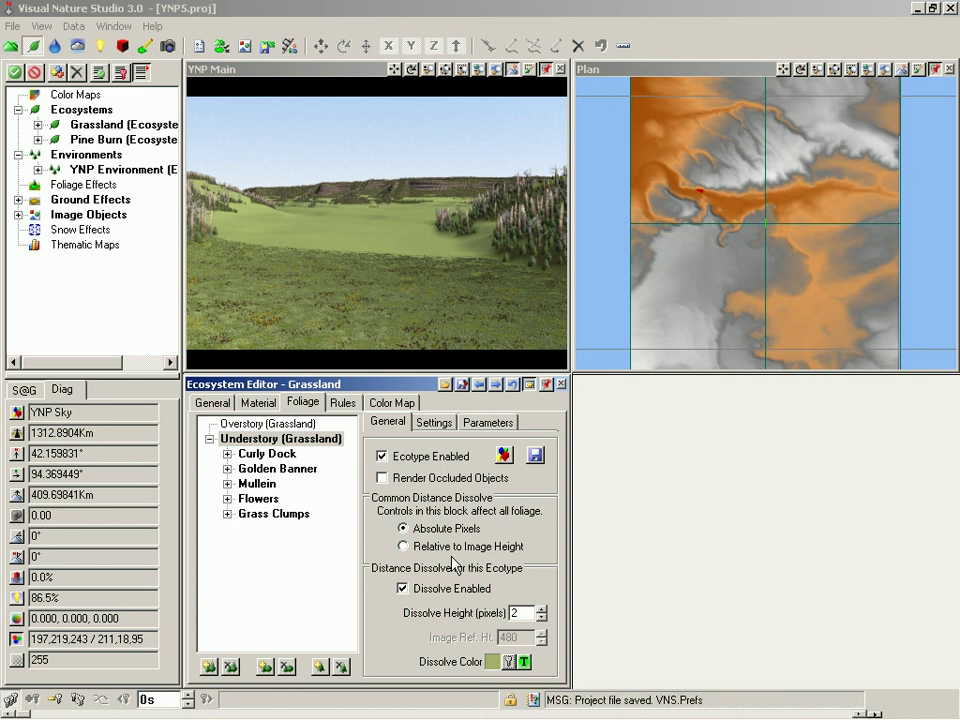
key(F9)
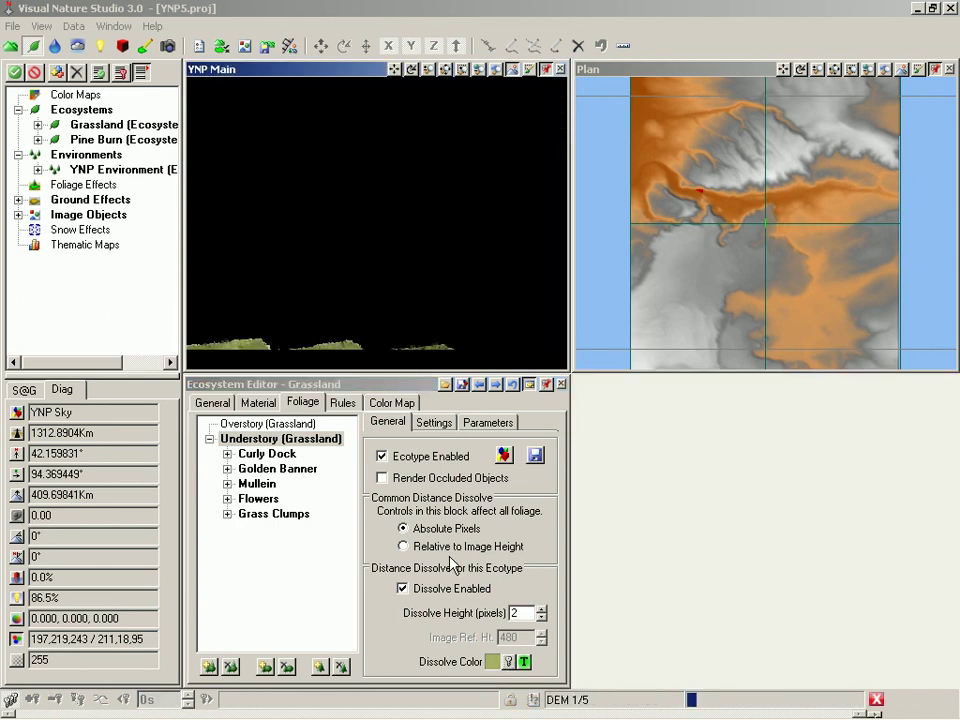